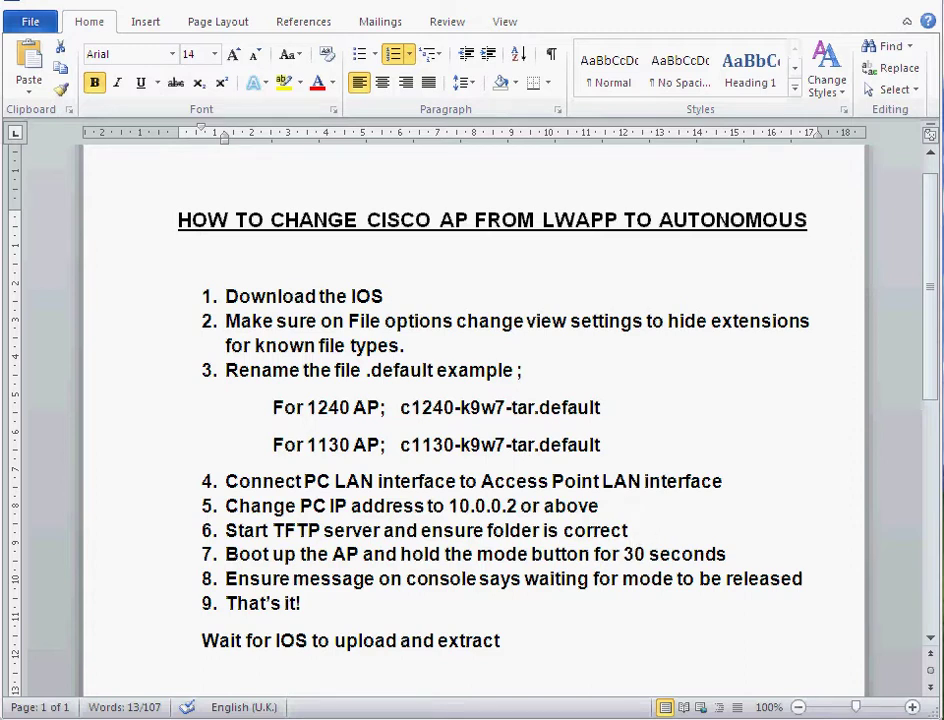
Check the access point's serial console for a fresh prompt, then put it away
key(alt+Tab)
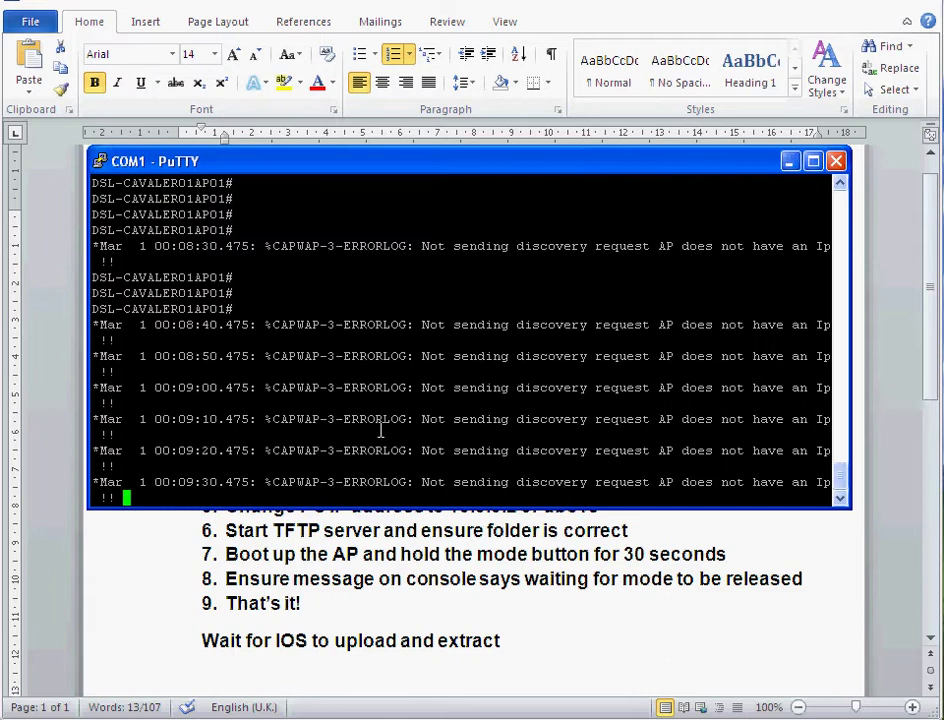
key(Return)
key(Return)
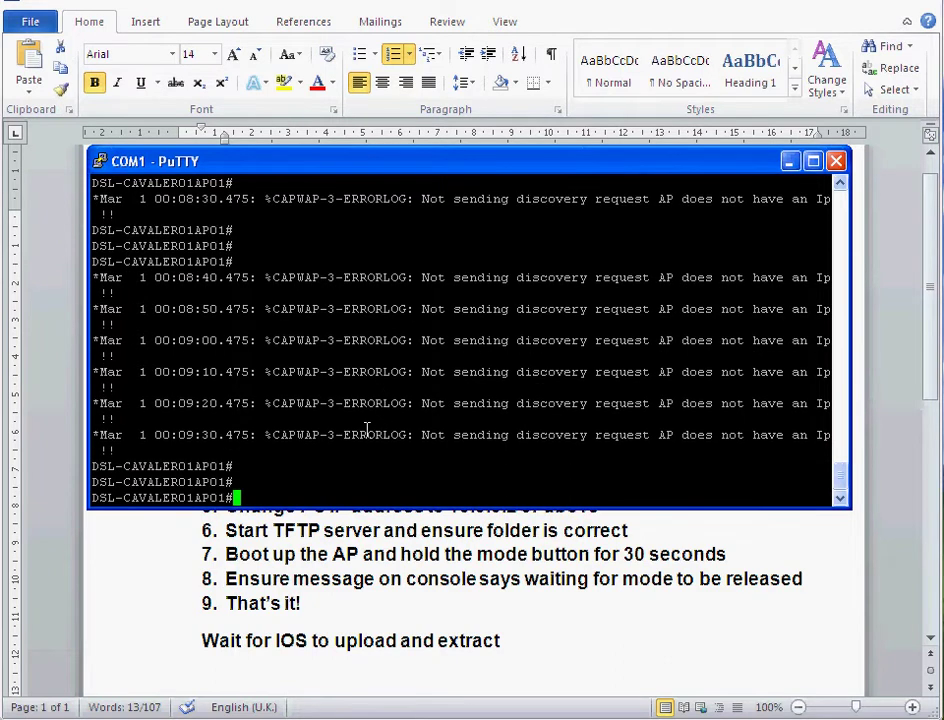
click(790, 161)
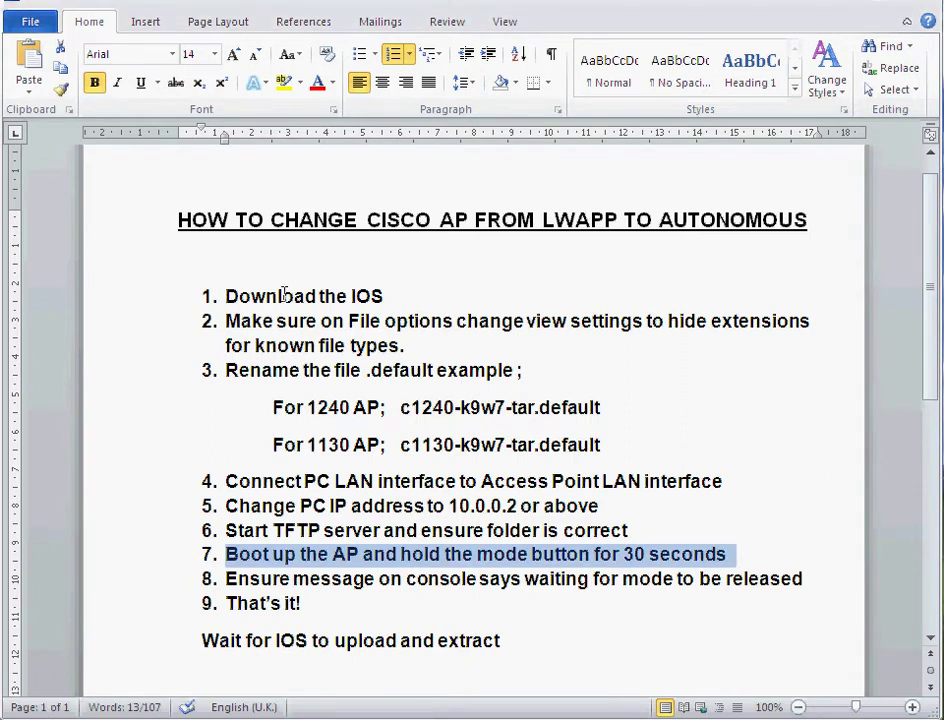
Review guide steps 1 and 2, noting the c1240-k9w7-tar.default file name for the 1240 AP
drag(229, 296, 407, 297)
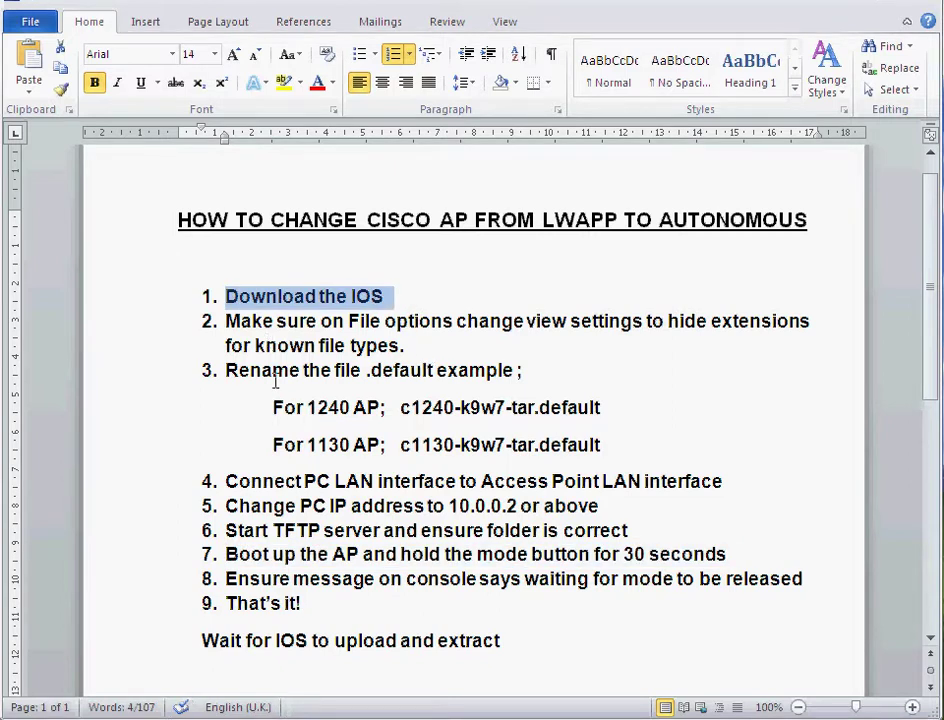
drag(224, 321, 464, 350)
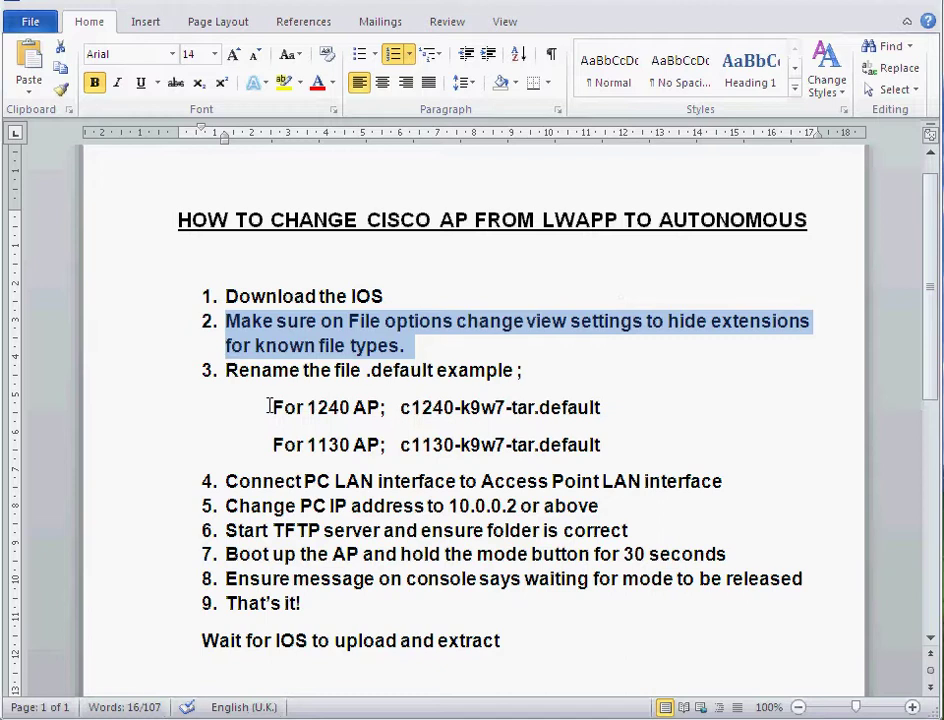
drag(270, 405, 624, 411)
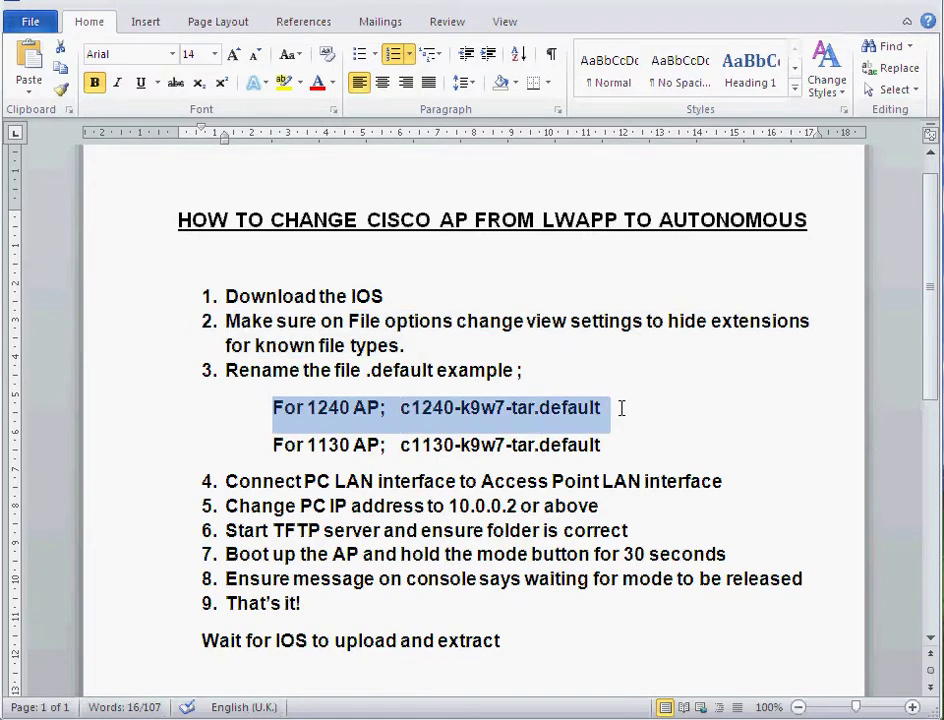
click(419, 418)
drag(396, 409, 601, 408)
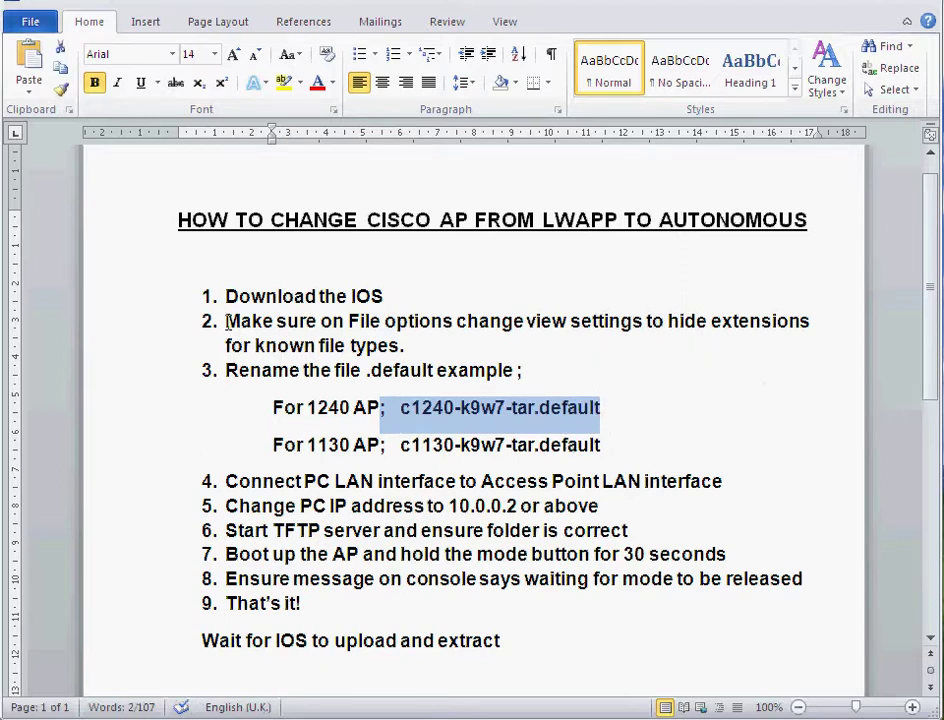
drag(226, 321, 448, 346)
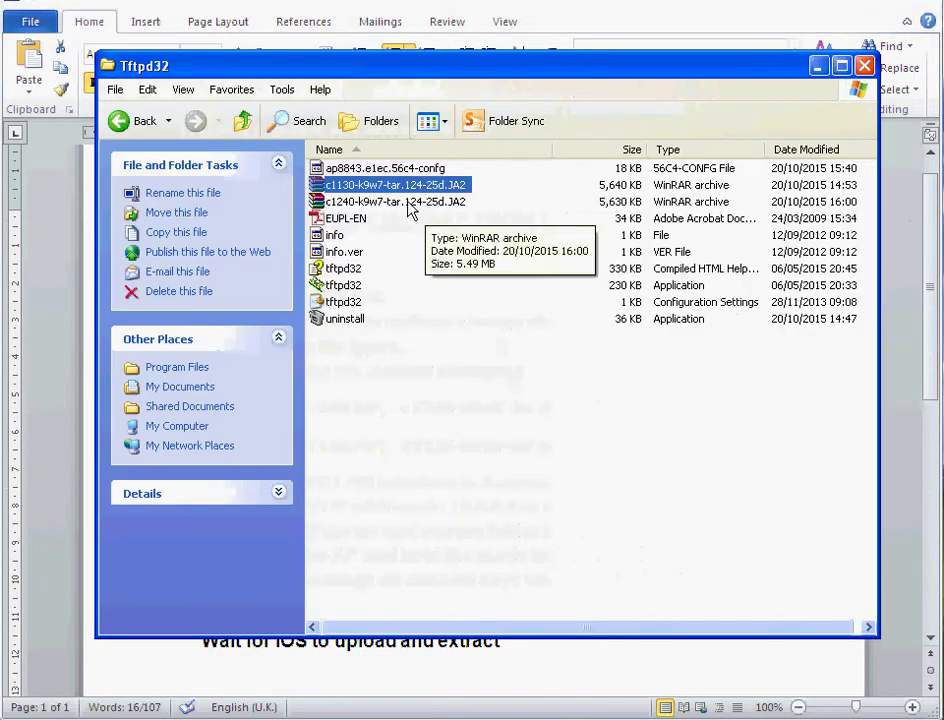
Rename the archive c1240-k9w7-tar.124-25d.JA2 to c1240-k9w7-tar.default
click(402, 201)
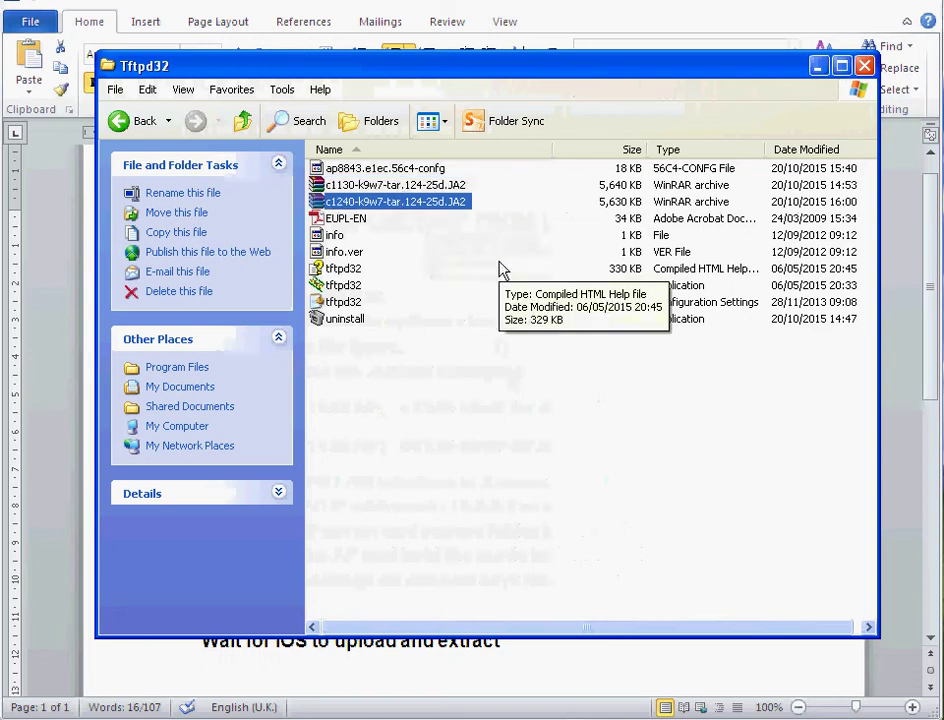
right_click(418, 208)
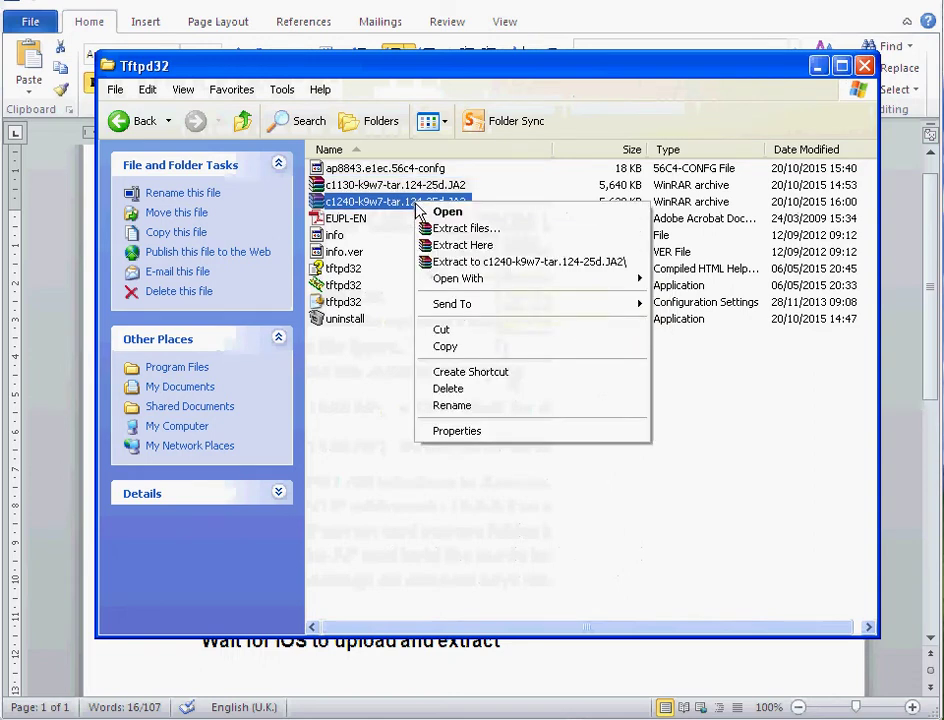
click(498, 408)
click(476, 200)
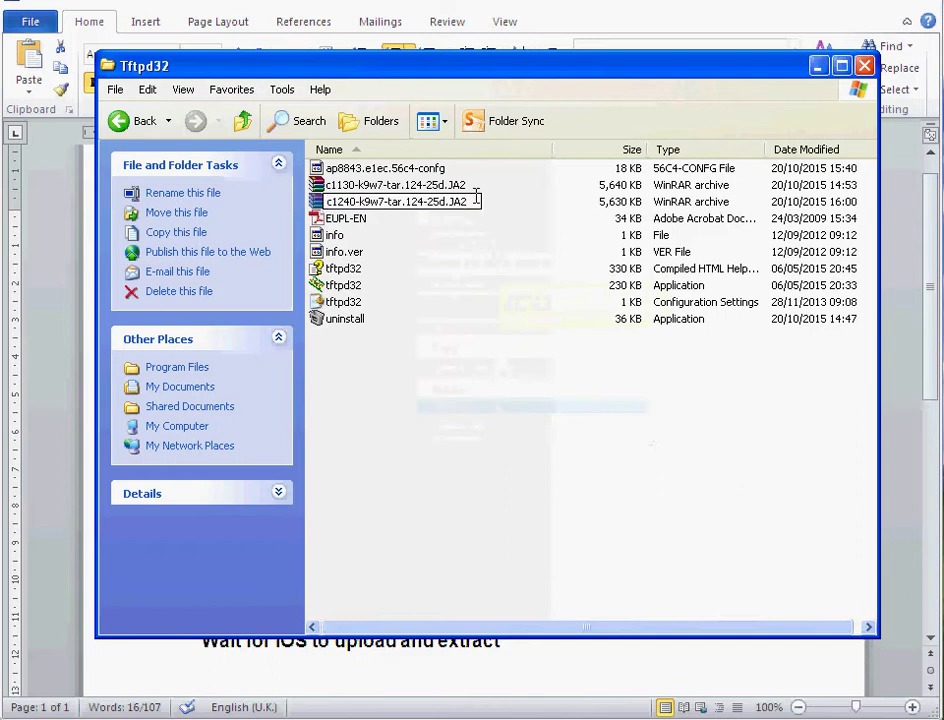
key(BackSpace)
key(BackSpace)
key(BackSpace)
key(BackSpace)
key(BackSpace)
key(BackSpace)
key(BackSpace)
key(BackSpace)
key(BackSpace)
key(BackSpace)
key(BackSpace)
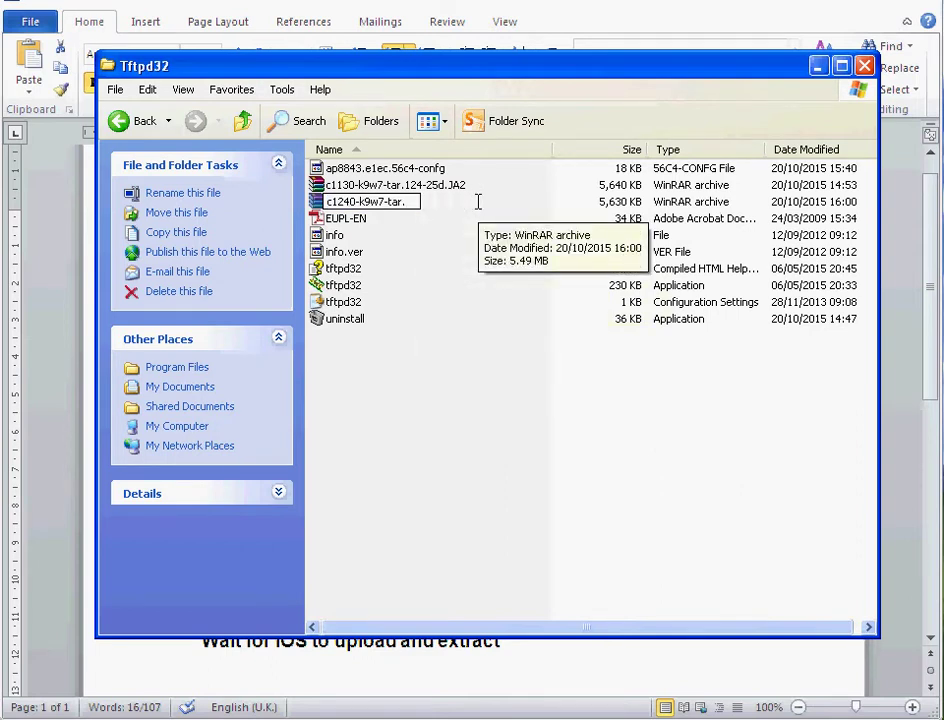
text(default)
key(Return)
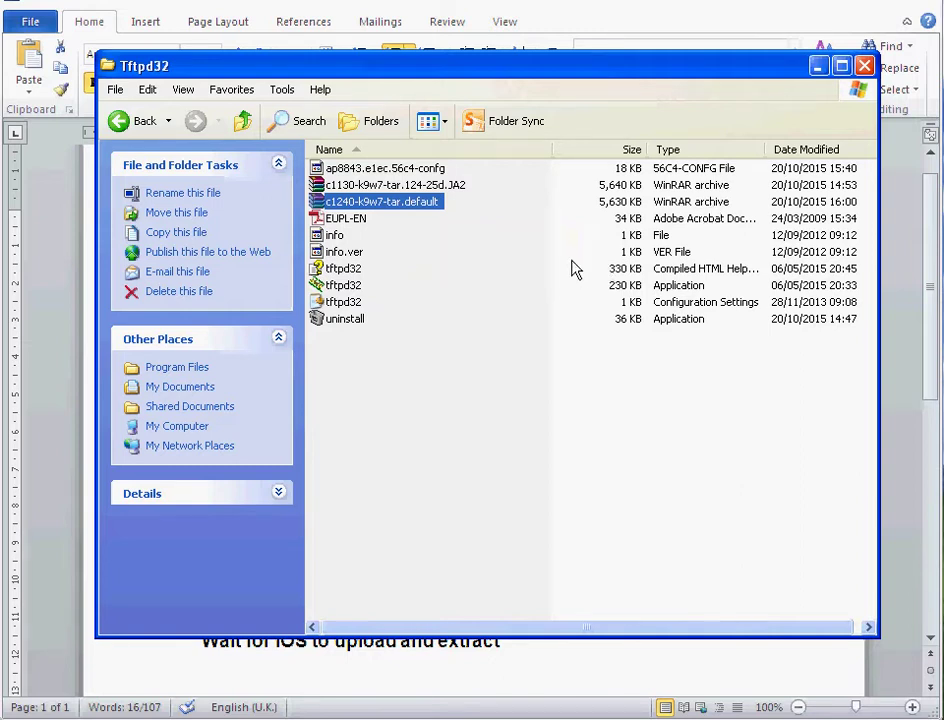
Uncheck 'Hide extensions for known file types' in Folder Options and apply it
click(282, 90)
click(312, 168)
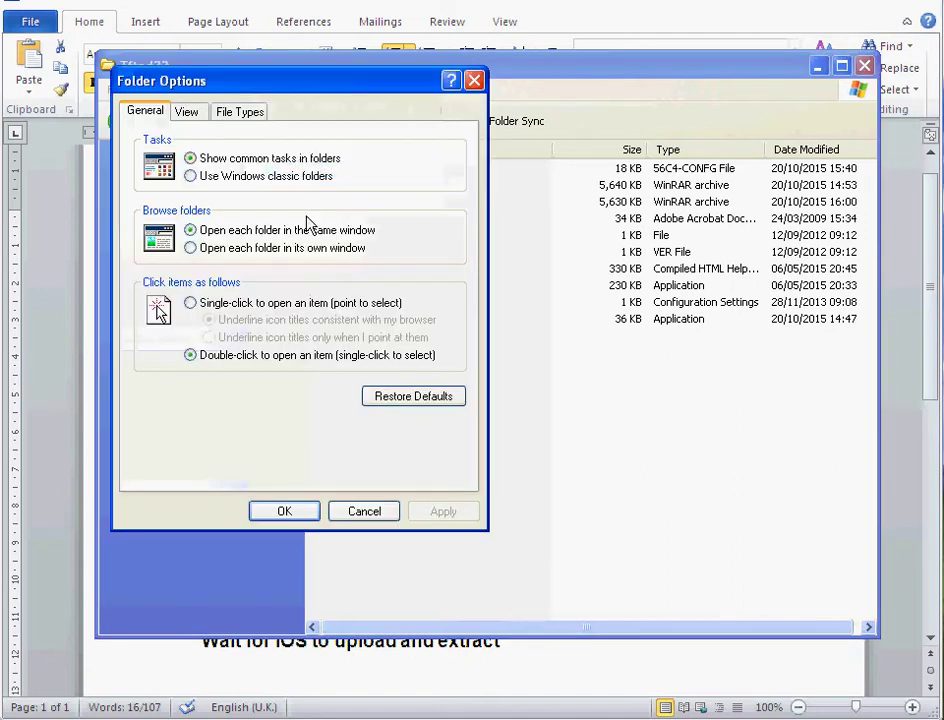
click(186, 112)
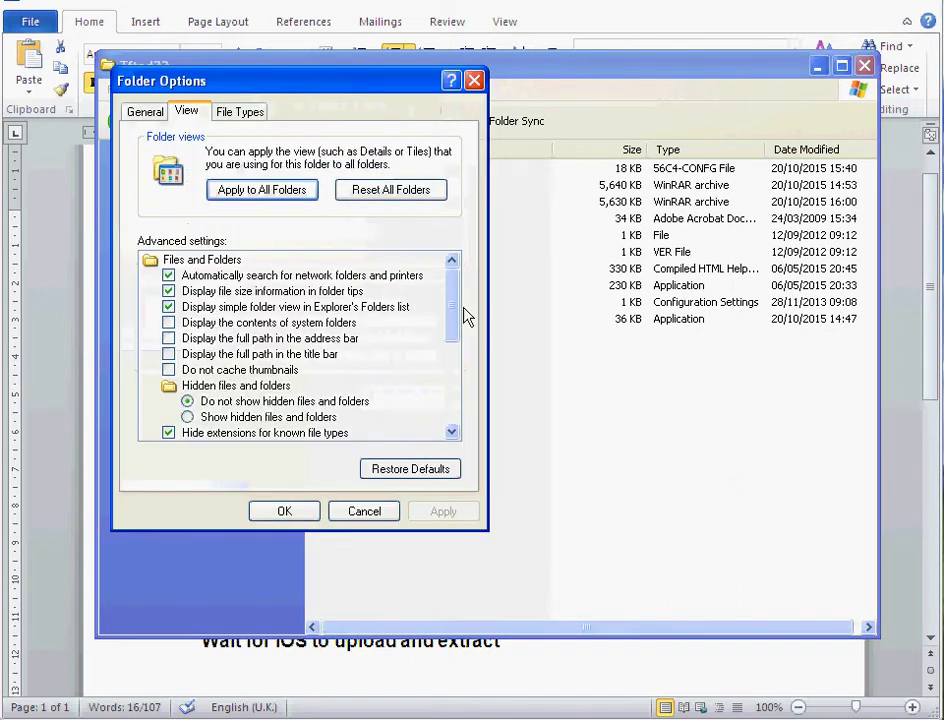
drag(459, 316, 460, 328)
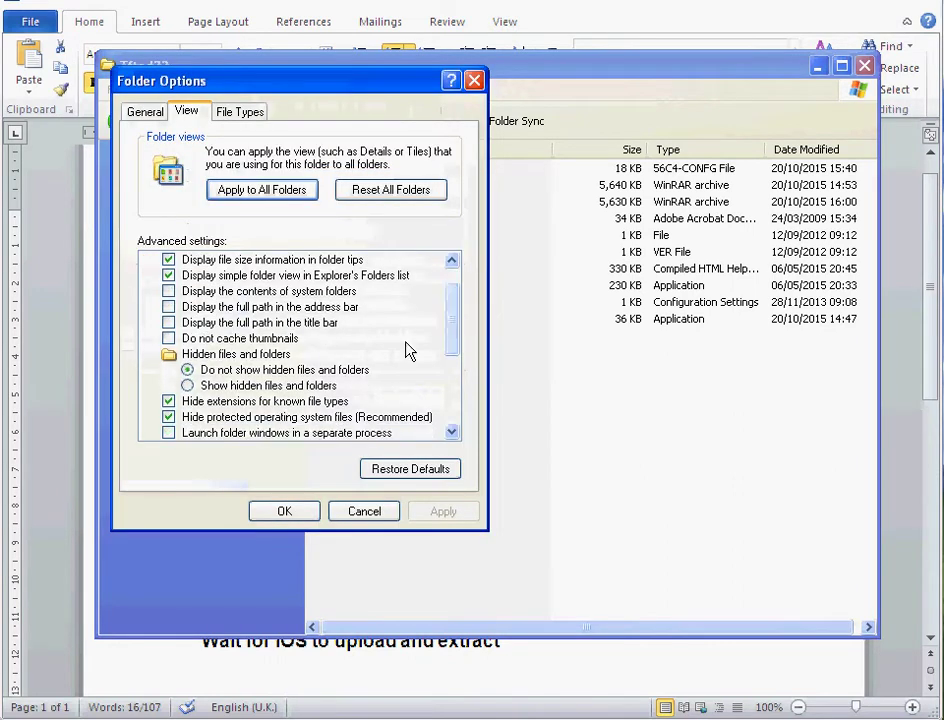
click(169, 401)
click(440, 512)
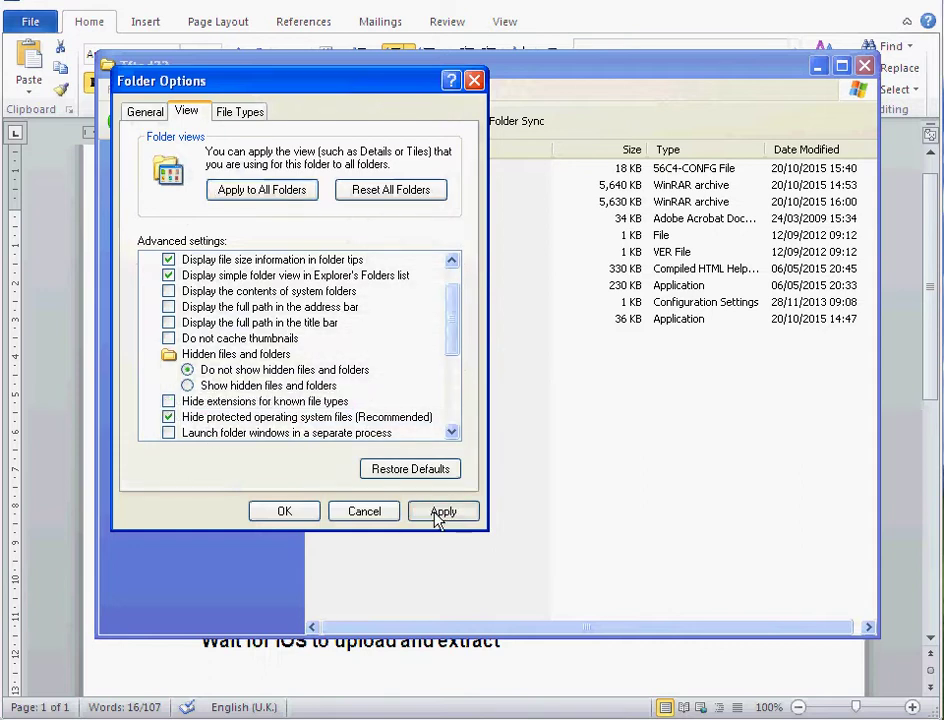
click(284, 511)
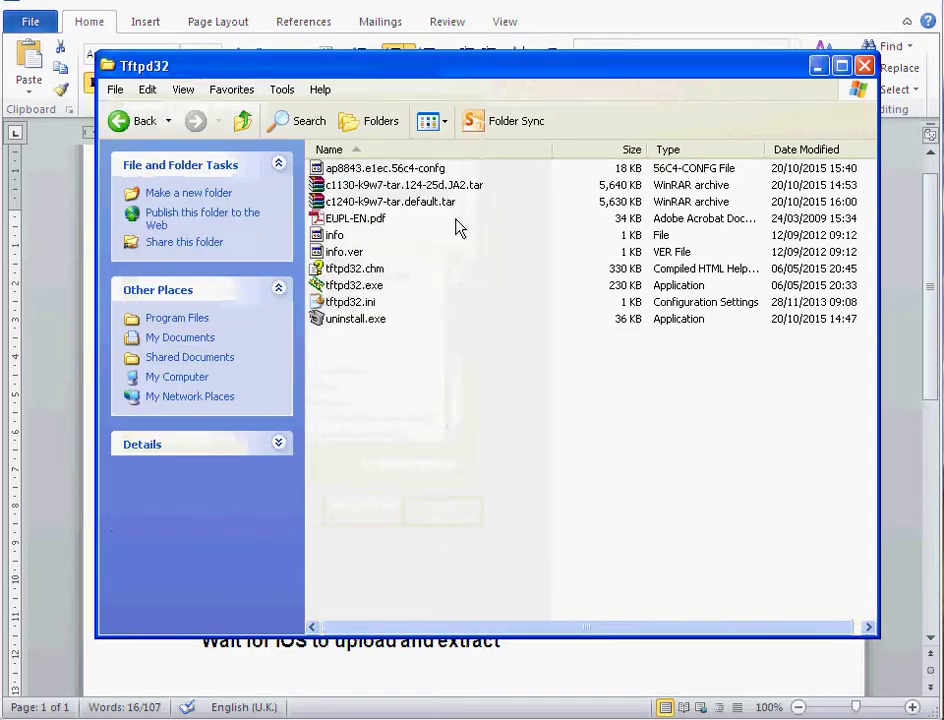
click(430, 205)
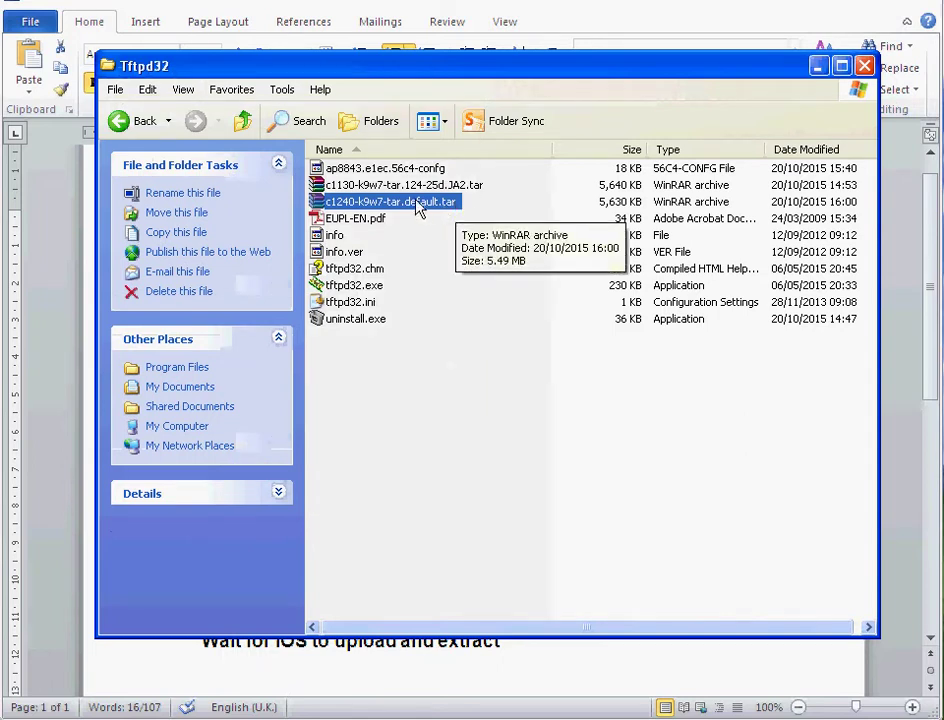
right_click(418, 205)
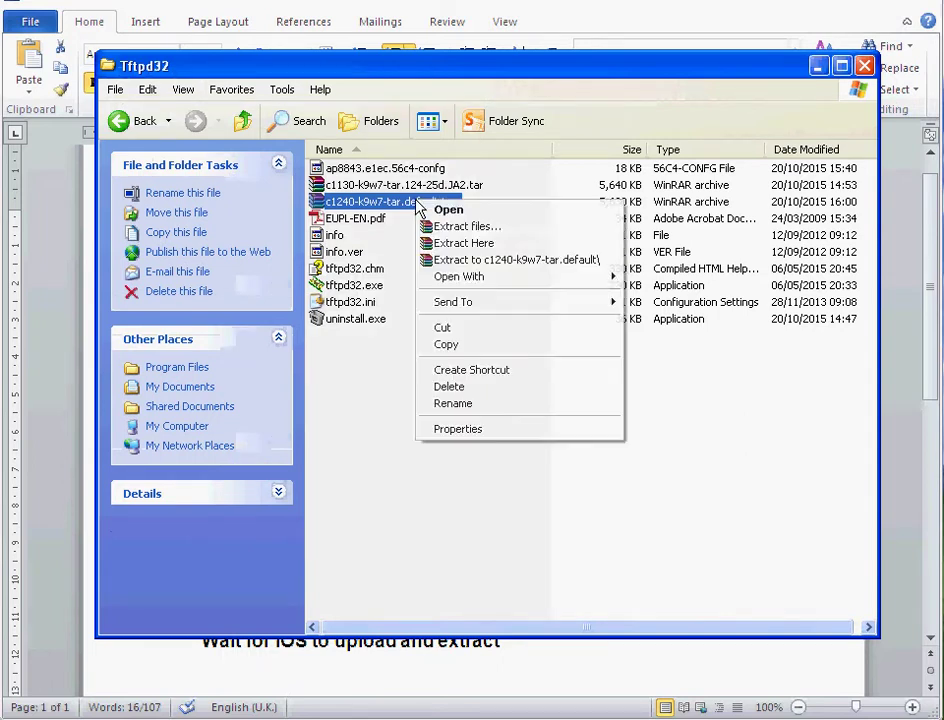
click(463, 404)
key(End)
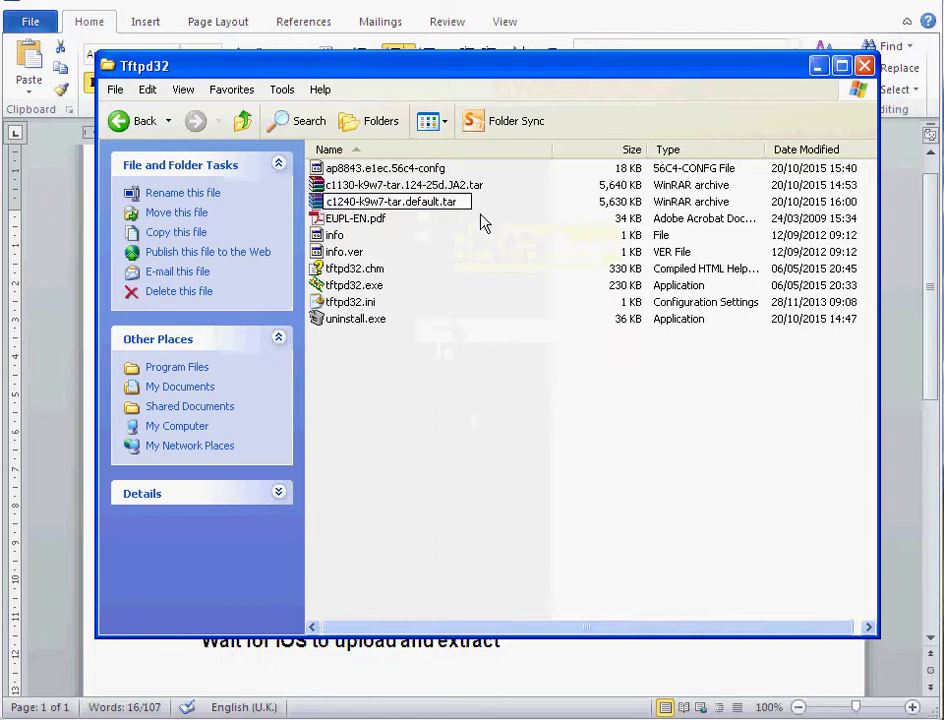
key(BackSpace)
key(BackSpace)
key(BackSpace)
key(BackSpace)
key(Return)
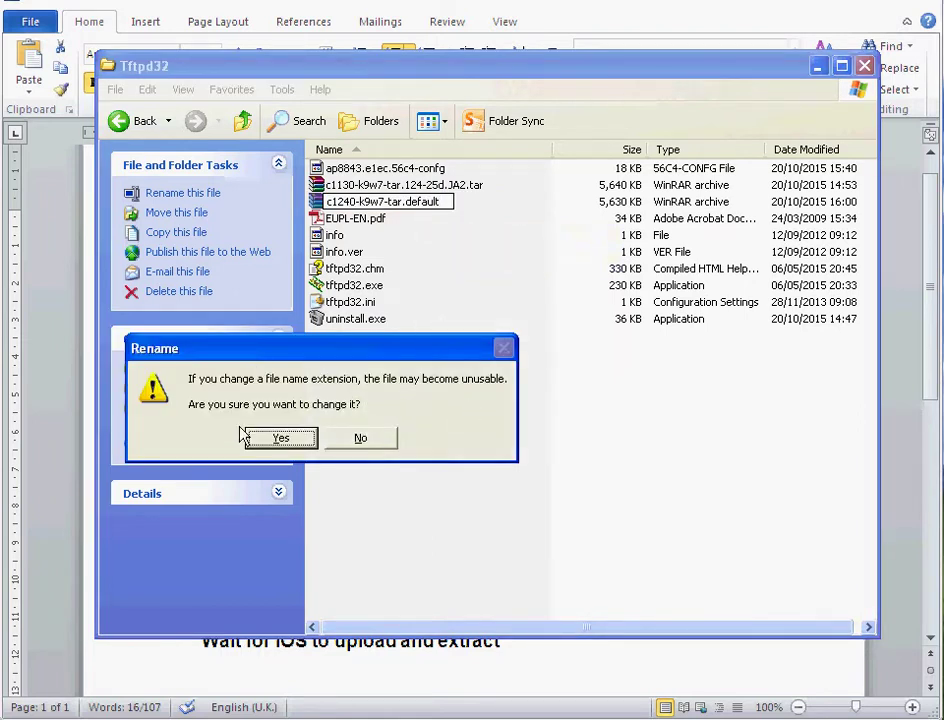
click(276, 438)
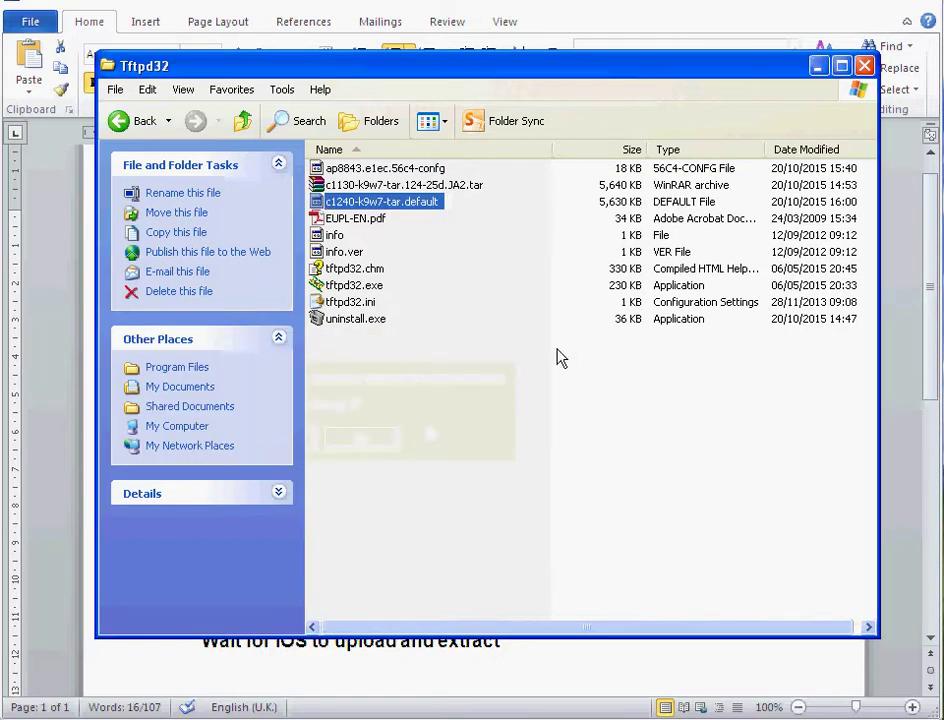
click(700, 203)
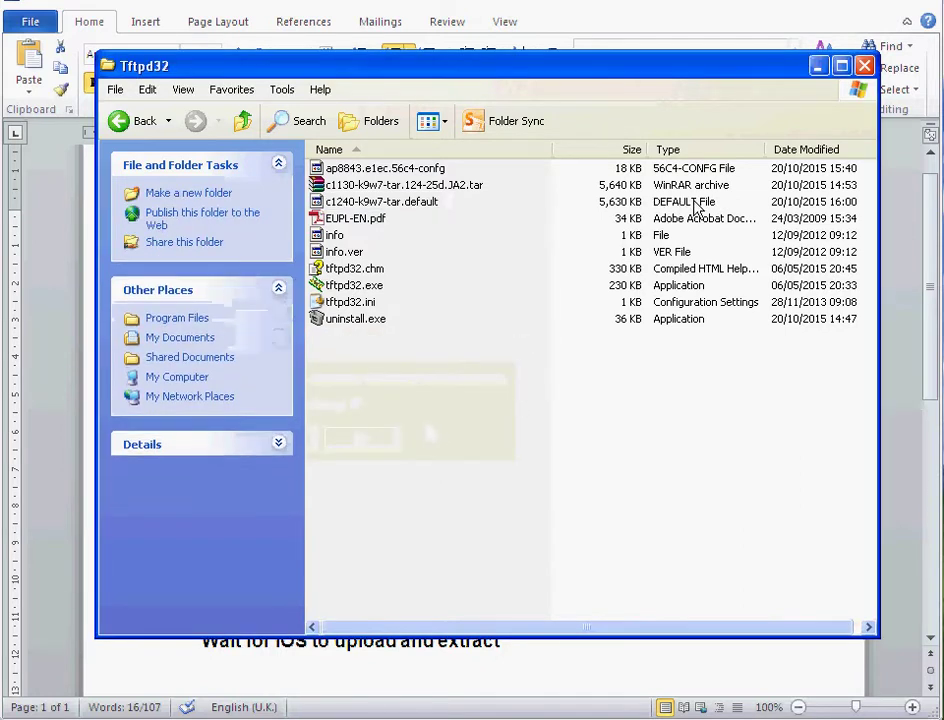
click(407, 203)
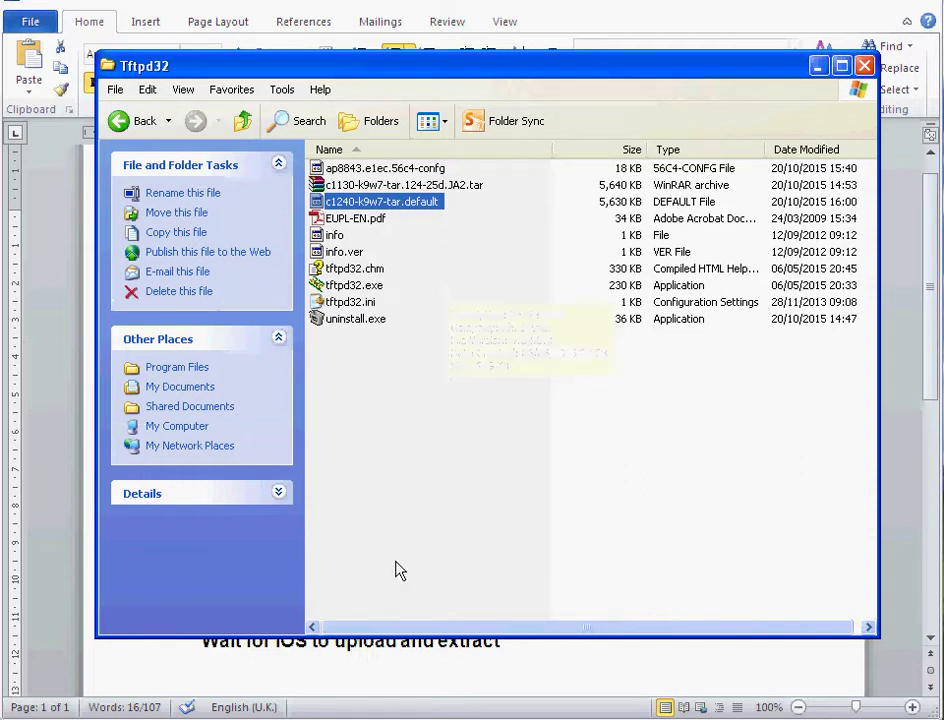
Return to the Word guide and go over steps 4–7: LAN cabling, PC IP, TFTP server, mode button
key(alt+Tab)
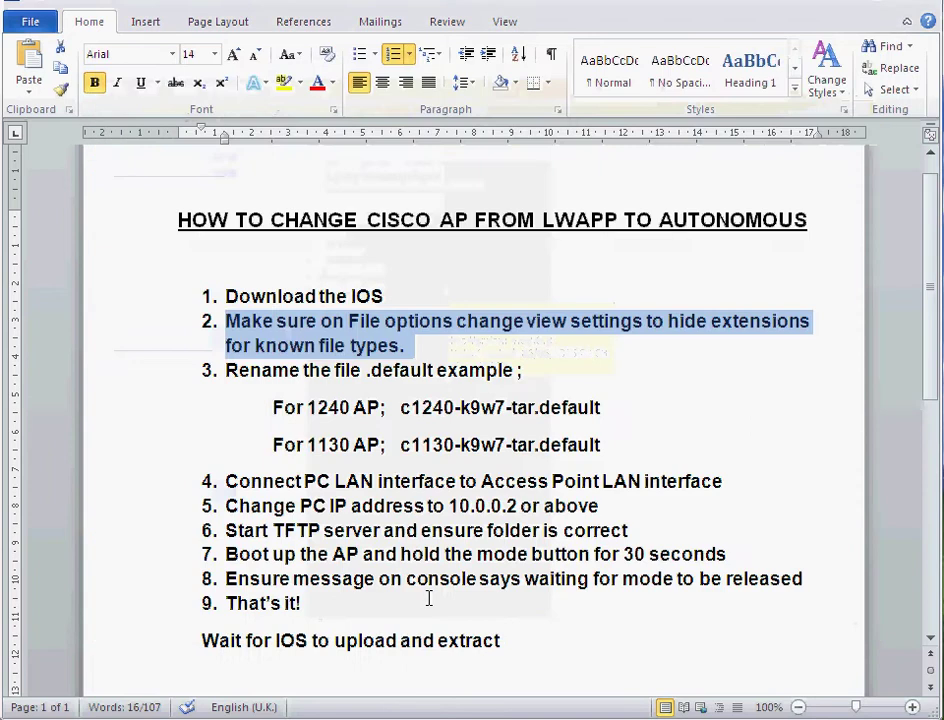
drag(230, 481, 705, 491)
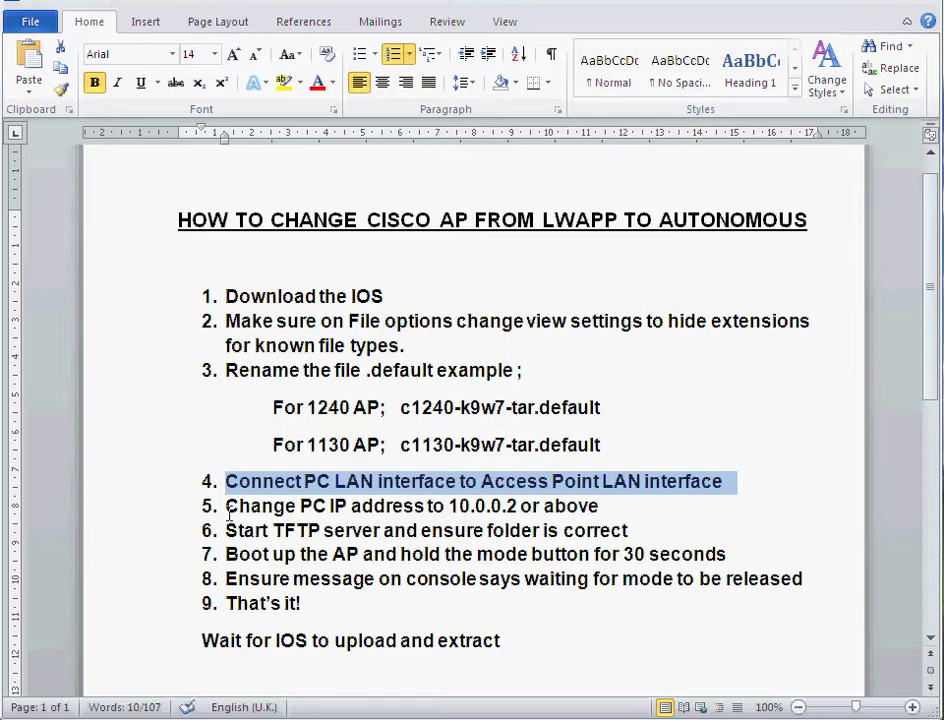
drag(225, 506, 605, 506)
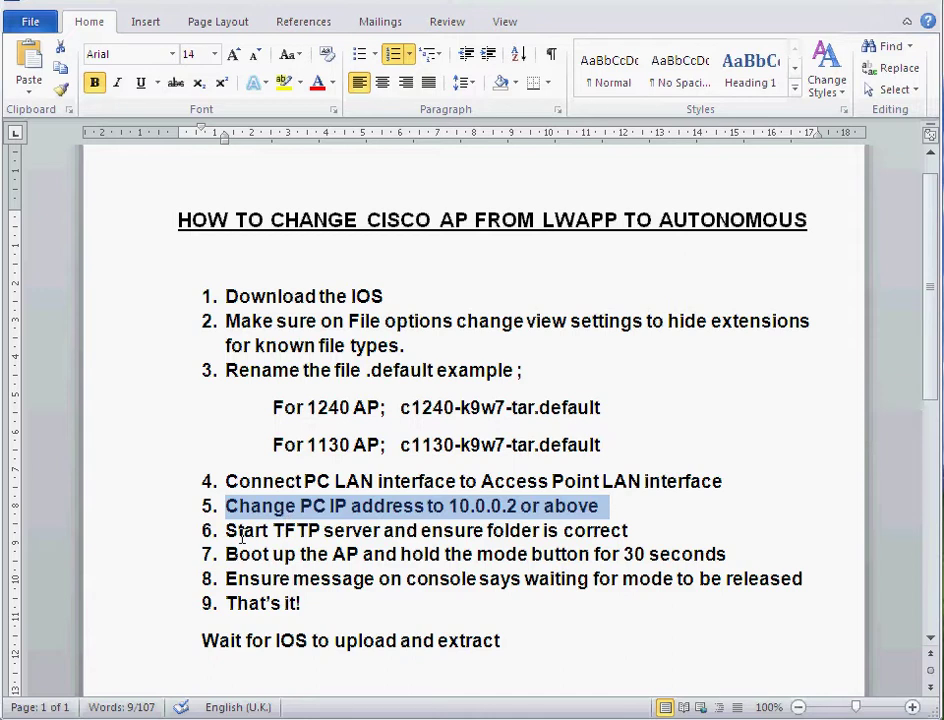
drag(227, 531, 640, 531)
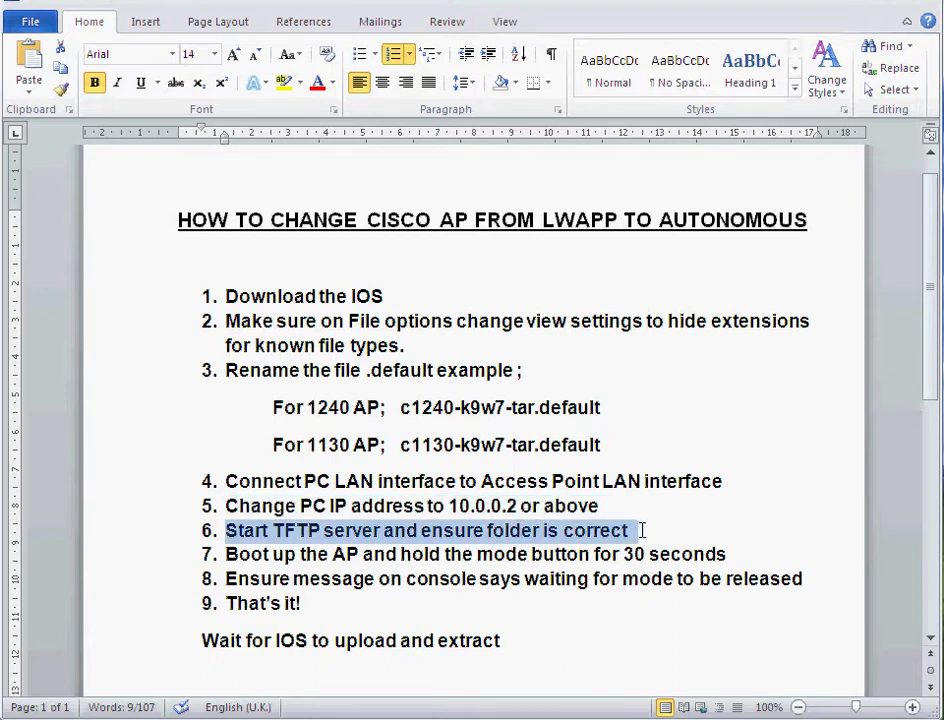
drag(227, 554, 750, 545)
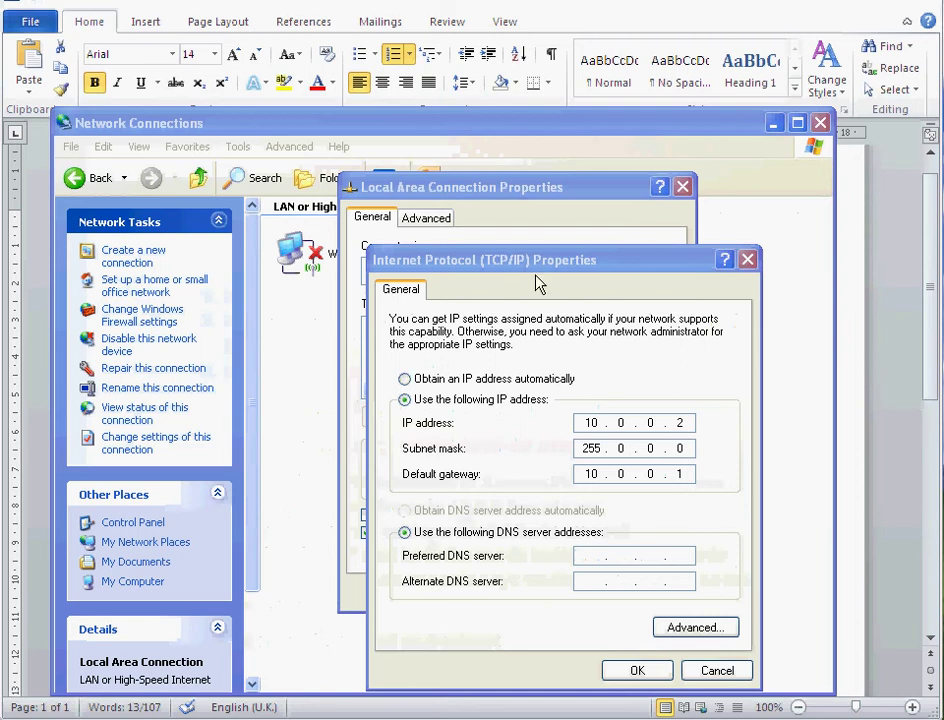
Make the TCP/IP default gateway read 10.0.0.1
drag(537, 265, 516, 204)
click(660, 412)
text(1)
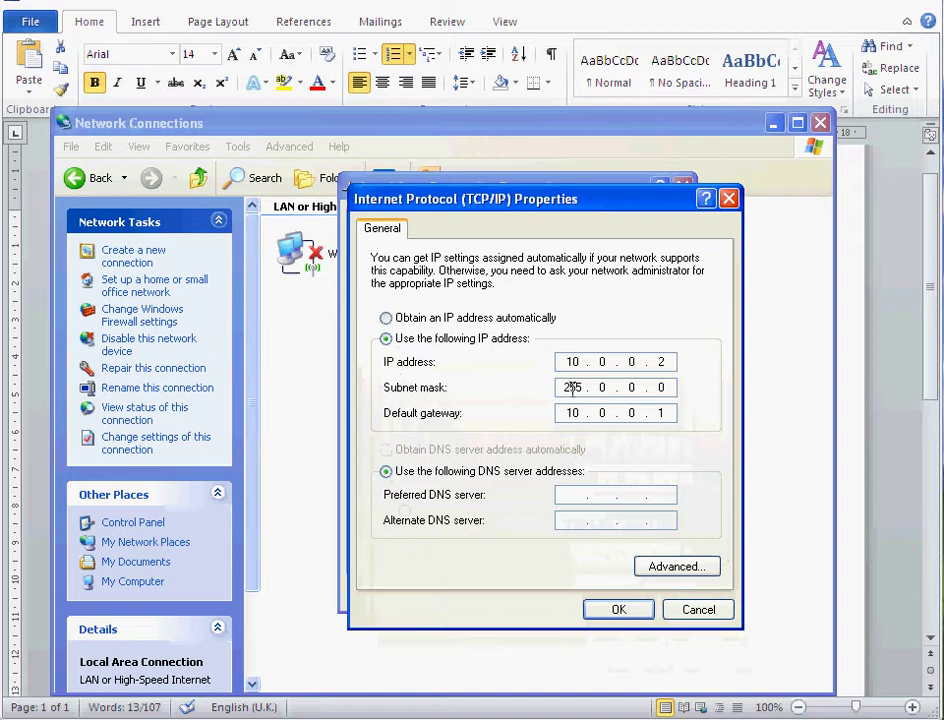
Close TCP/IP, connection properties and Network Connections, bringing Tftpd32 forward
click(697, 609)
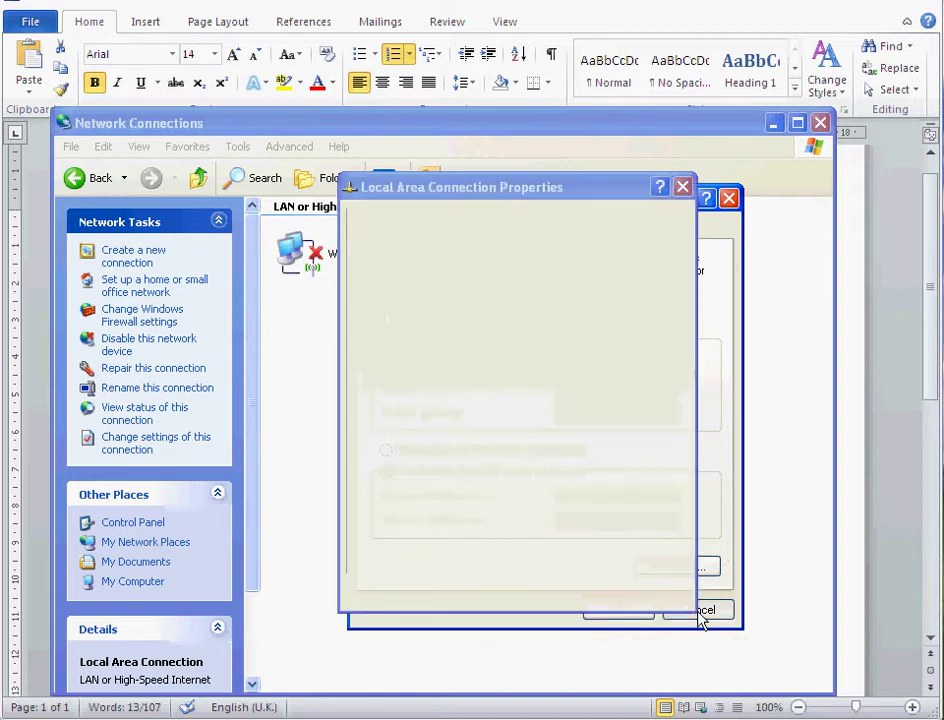
click(654, 597)
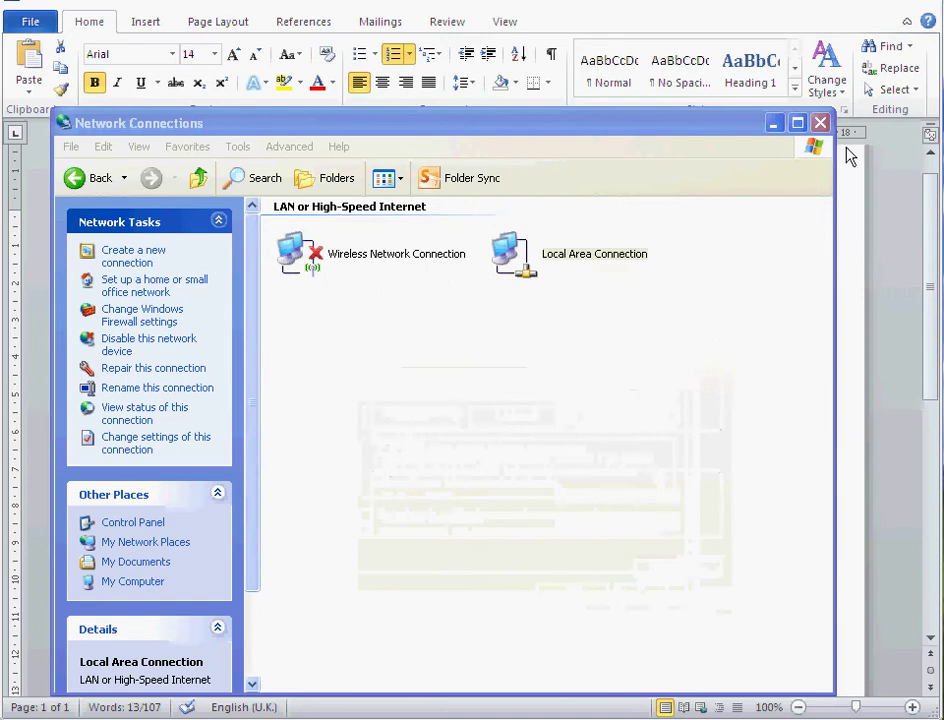
click(820, 123)
click(446, 713)
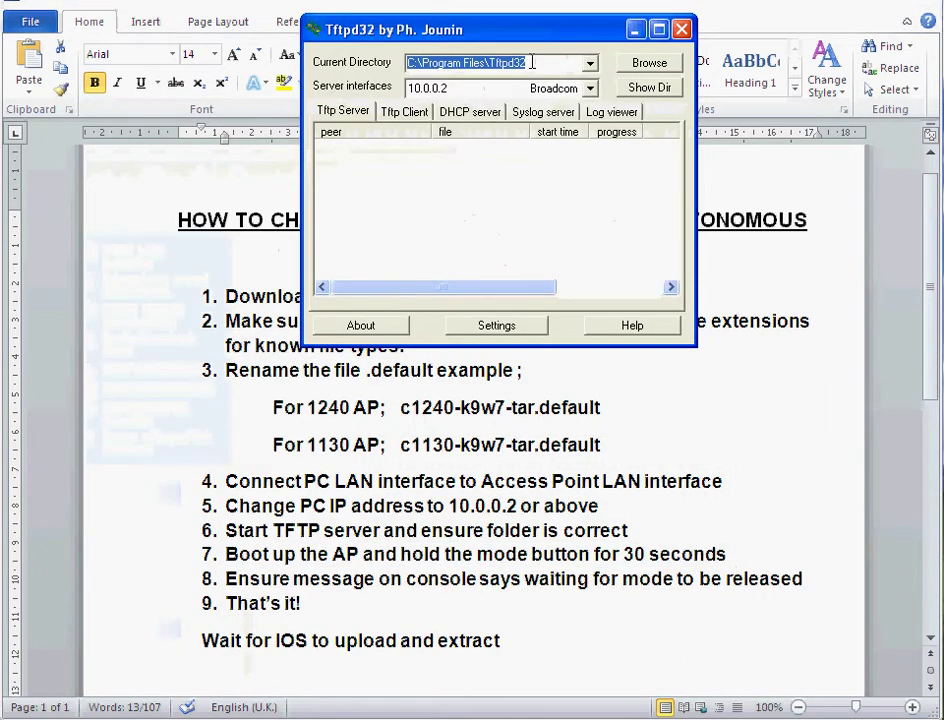
Browse Tftpd32's server folder to confirm its files, then minimize that folder window
click(604, 716)
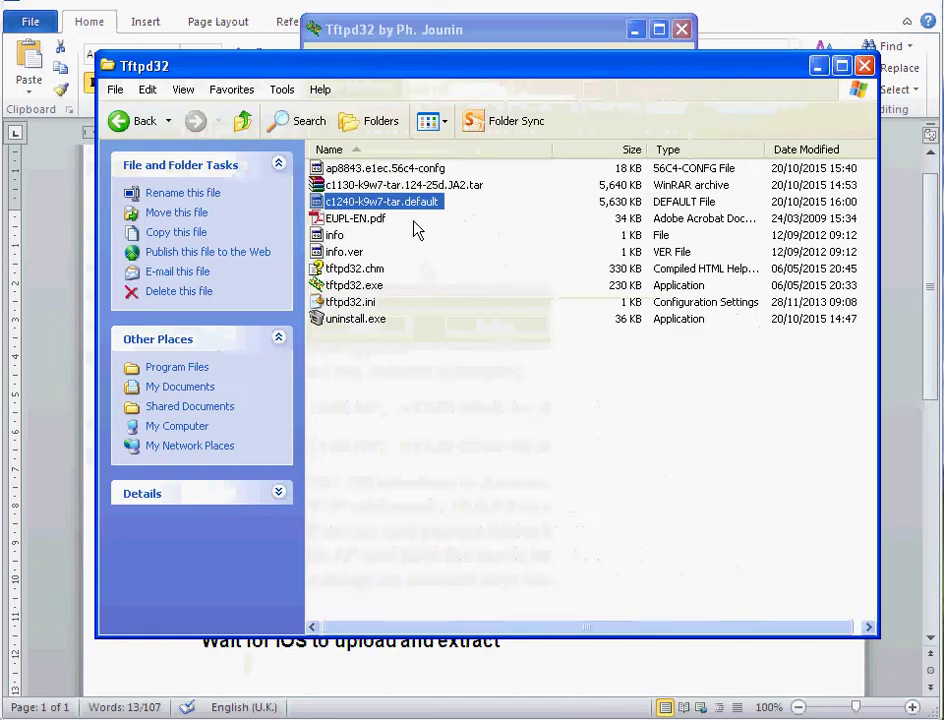
click(819, 67)
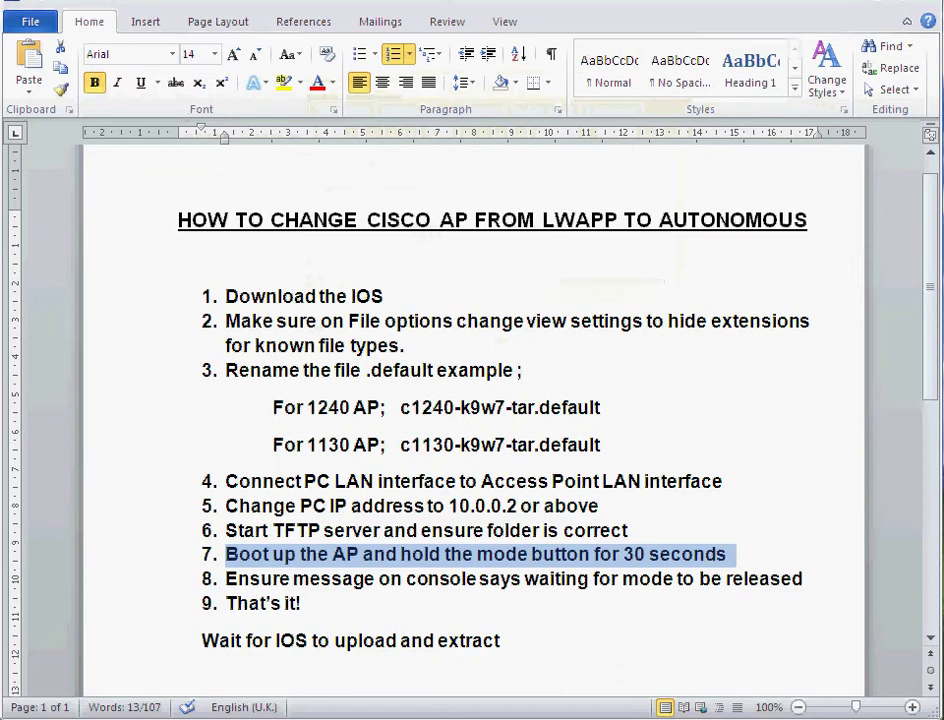
Restore the COM1 console, watch the AP's config recovery request c1240-k9w7-tar.default, then minimize it
key(alt+Tab)
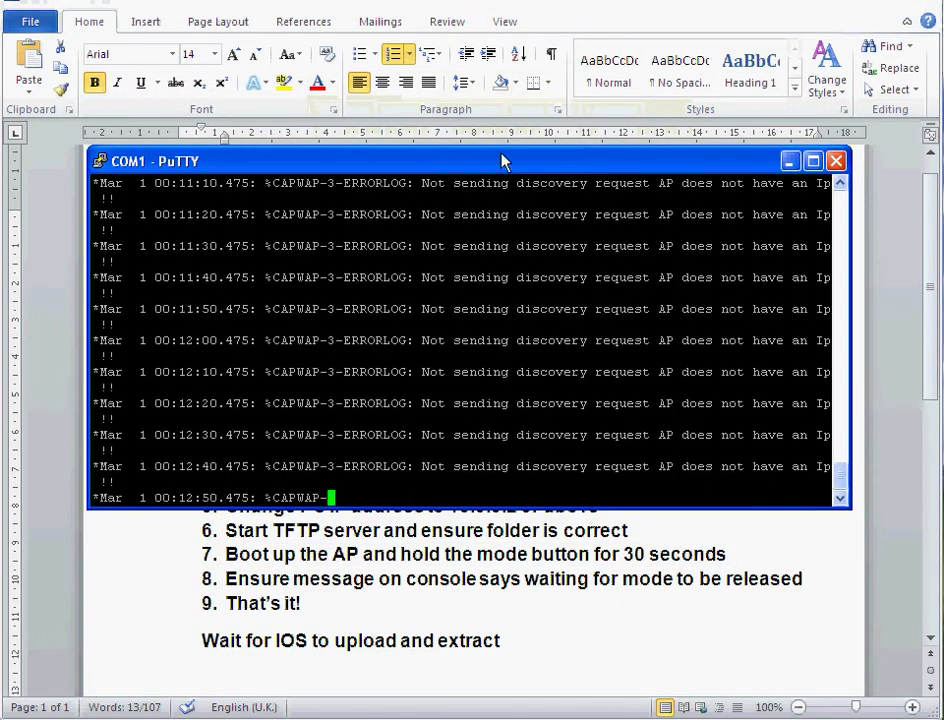
drag(500, 160, 518, 144)
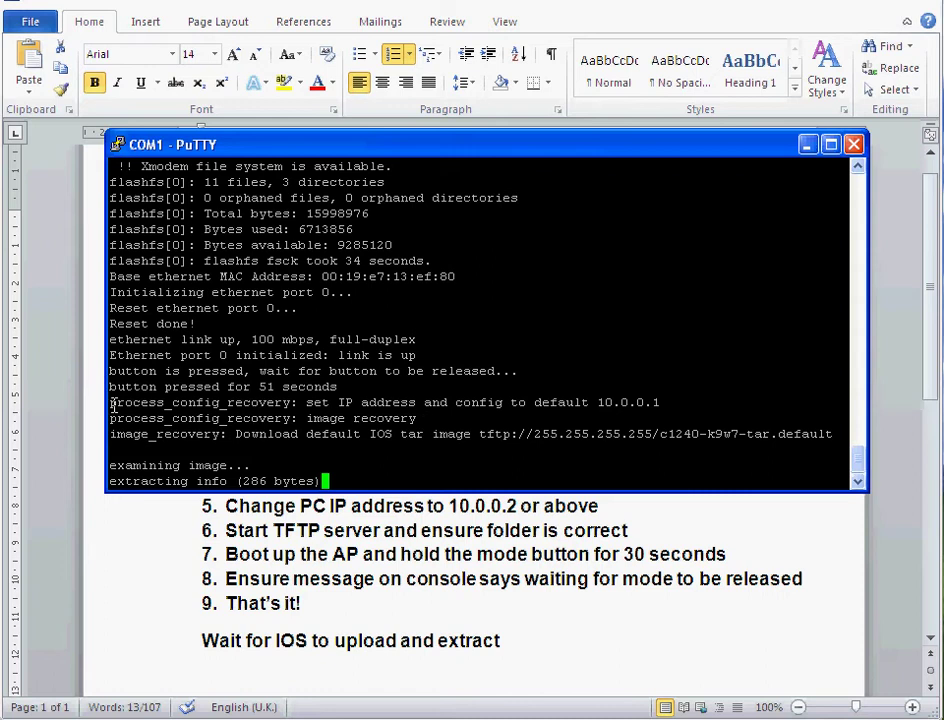
drag(109, 402, 688, 404)
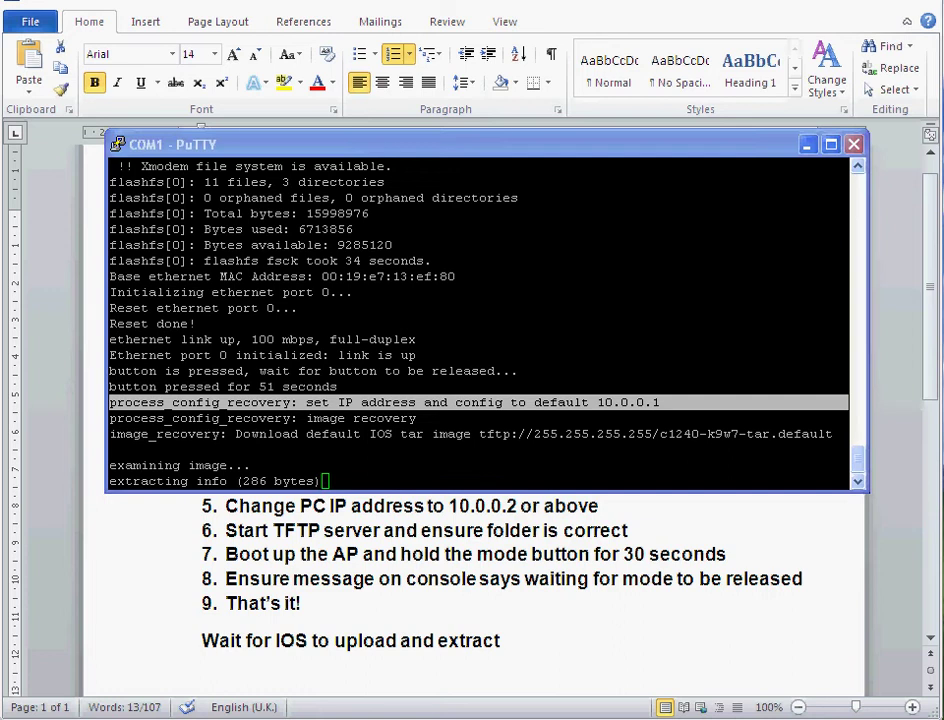
click(806, 145)
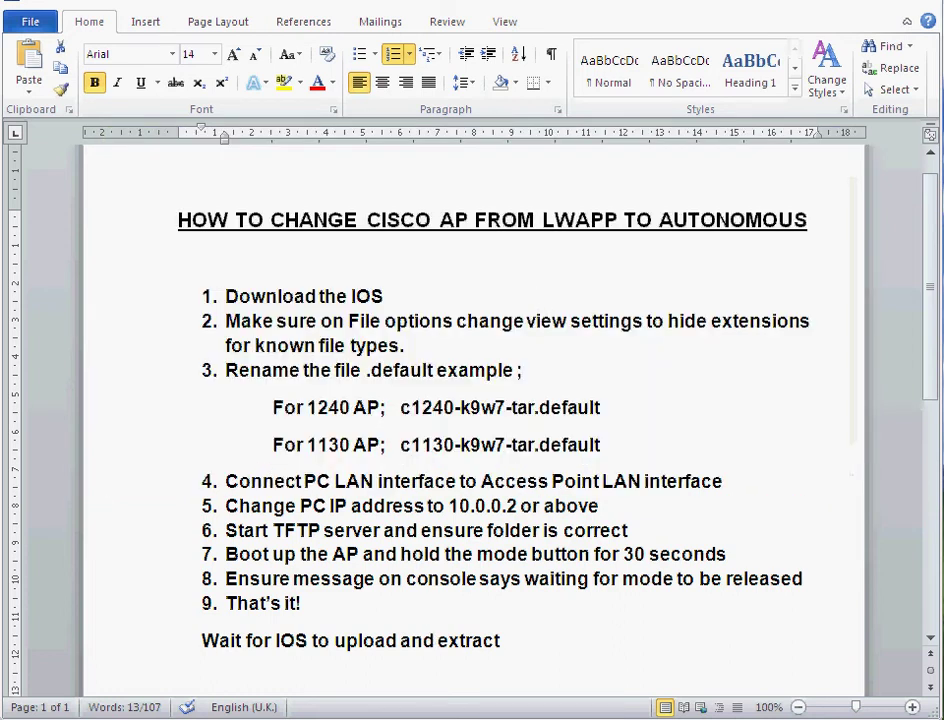
Check Tftpd32's transfer and place the PuTTY console below it to watch the install
click(432, 718)
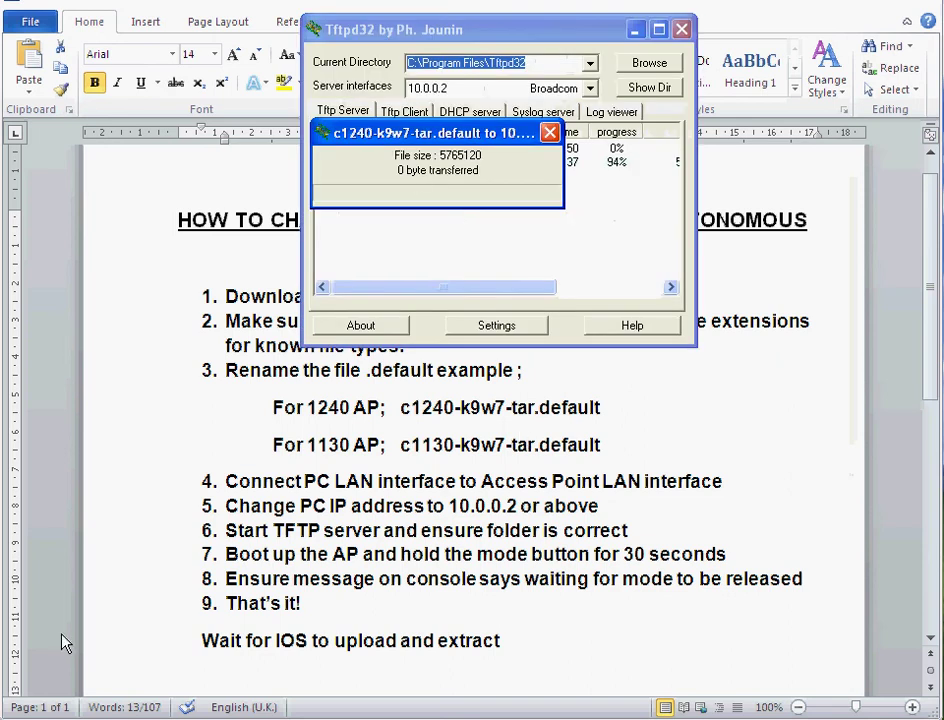
click(204, 718)
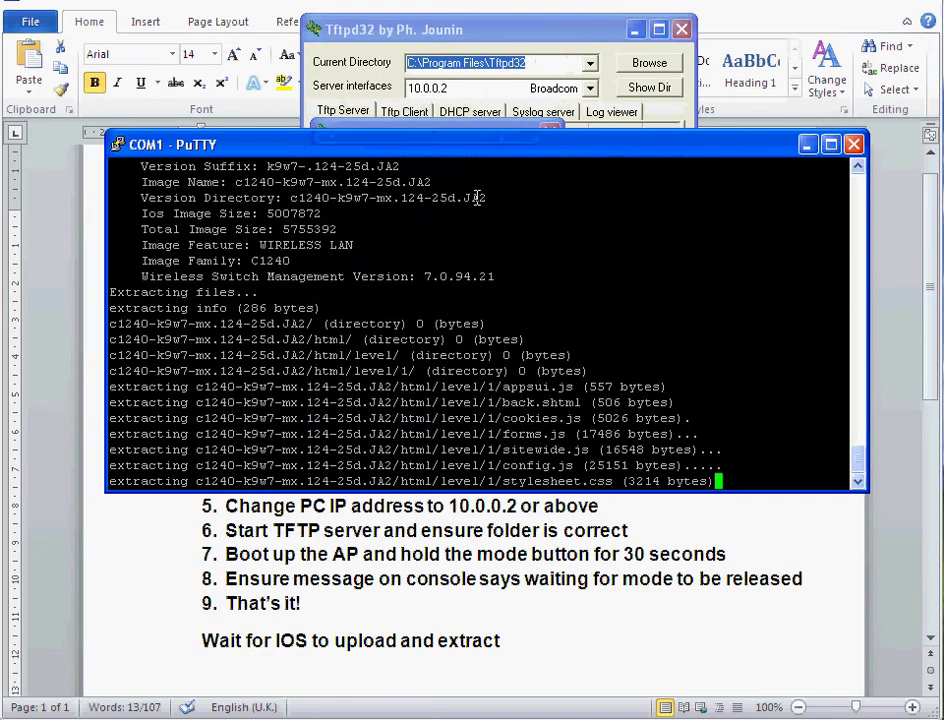
drag(474, 153, 465, 347)
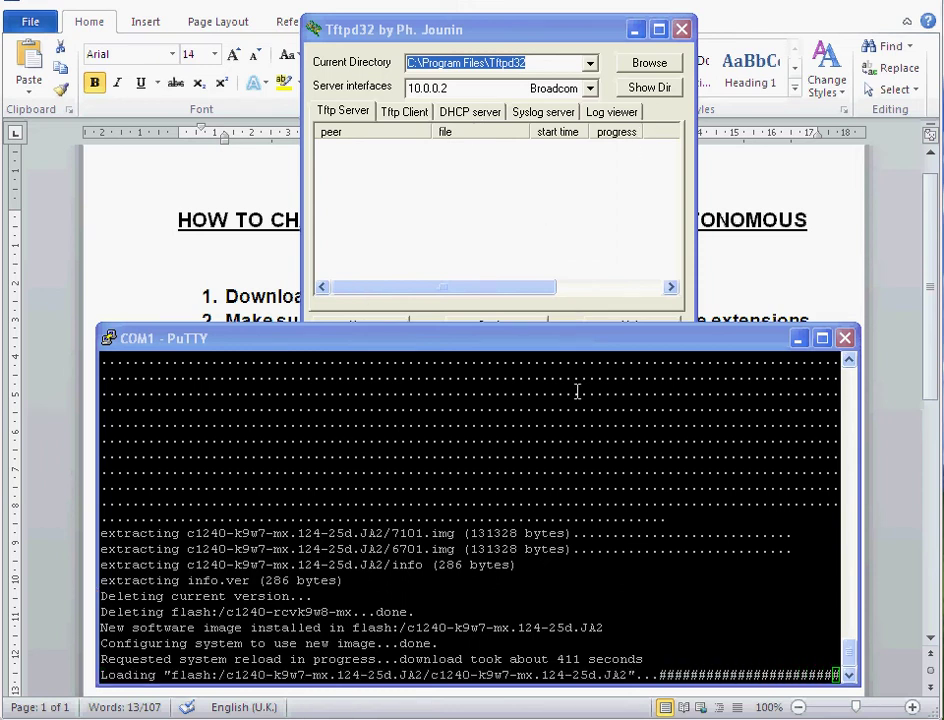
Enter privileged mode with en and a blank password, then run sh ip int brief
double_click(466, 664)
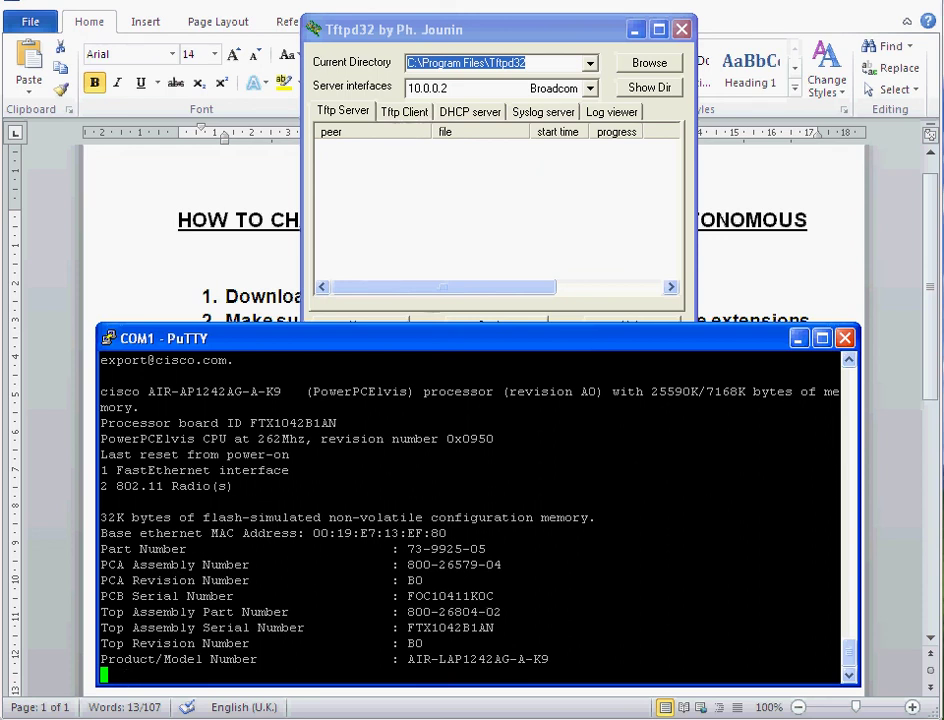
key(Return)
key(Return)
key(Return)
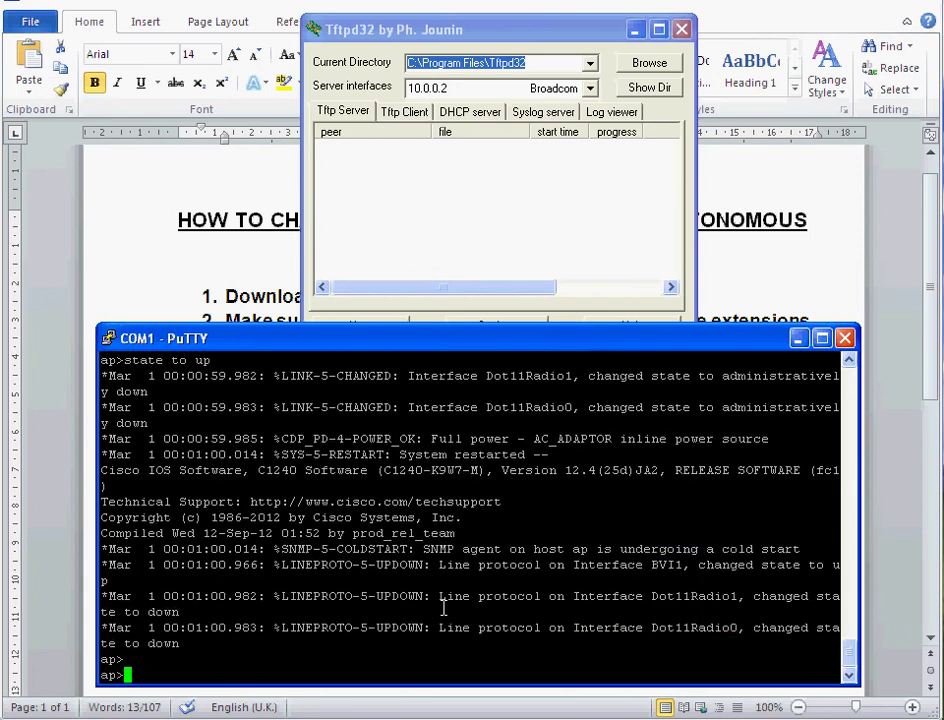
text(en)
key(Return)
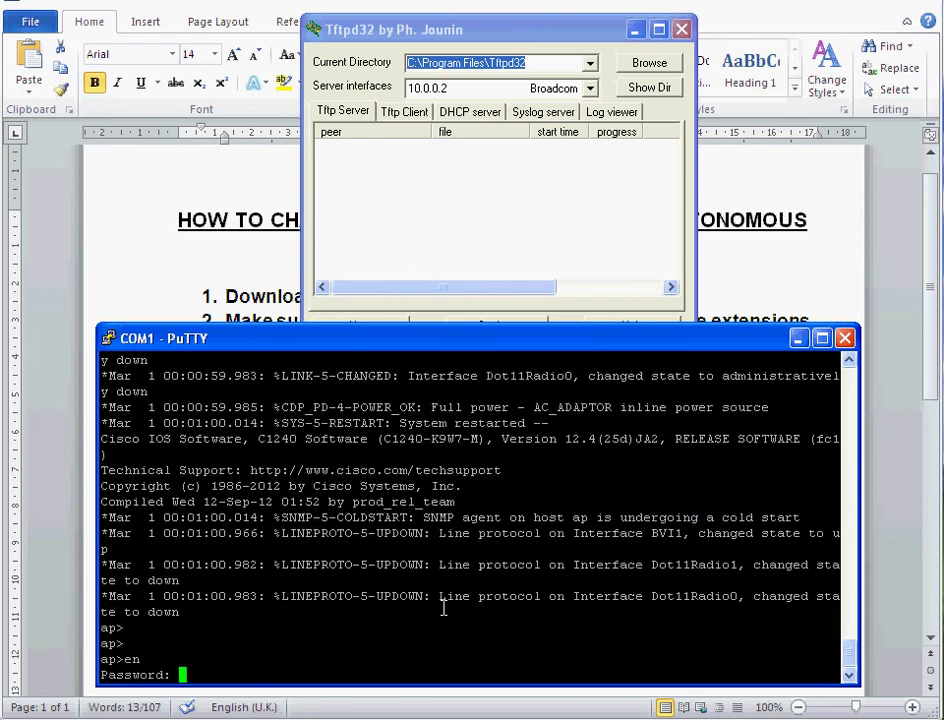
key(Return)
text(sh ip int br)
key(Tab)
key(Return)
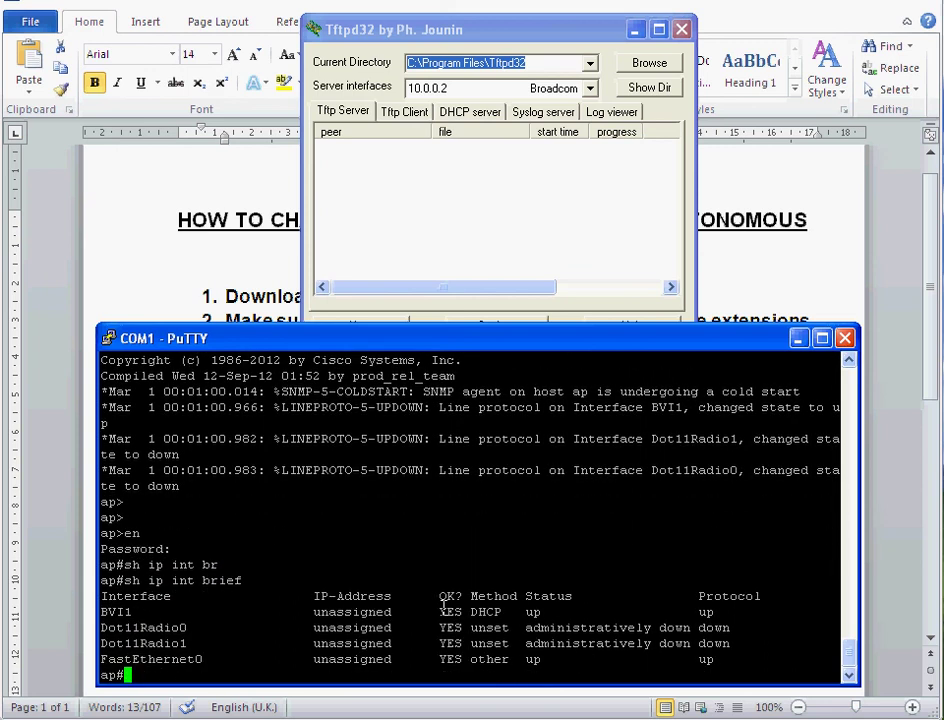